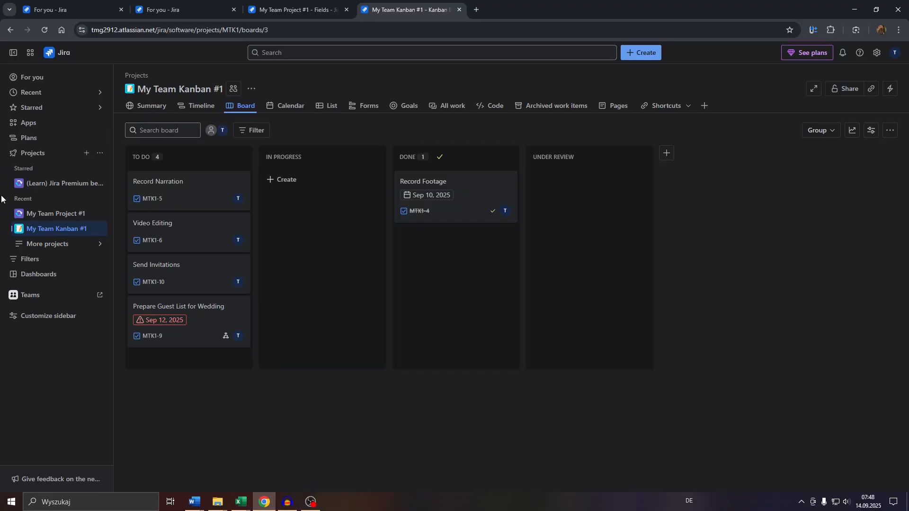
left_click(159, 32)
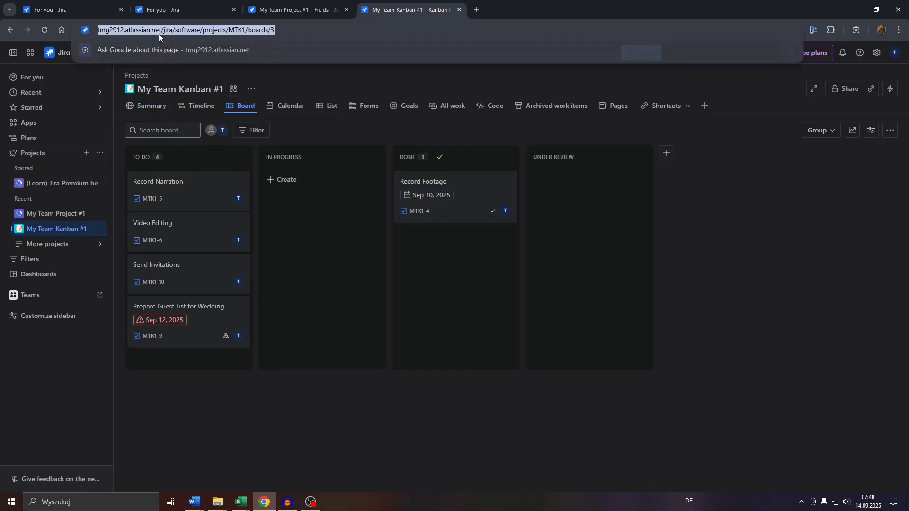
left_click(126, 415)
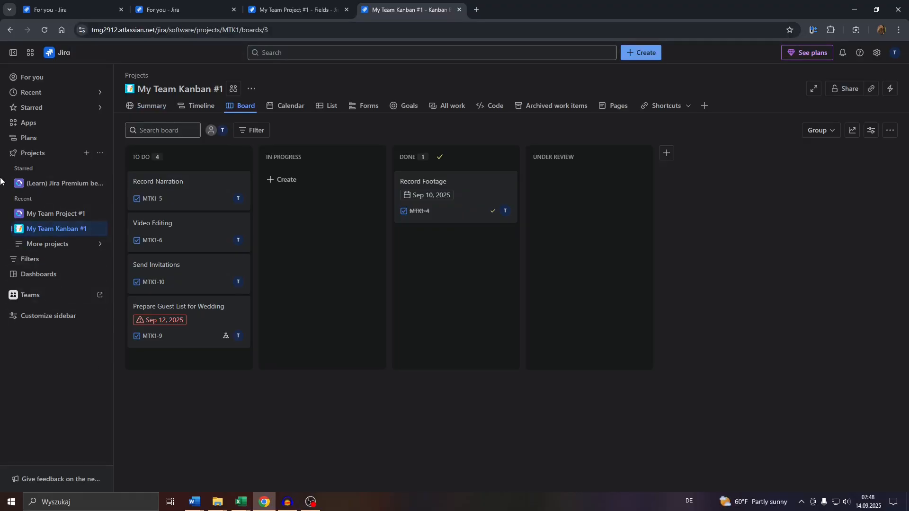
scroll(1, 178, "up", 5)
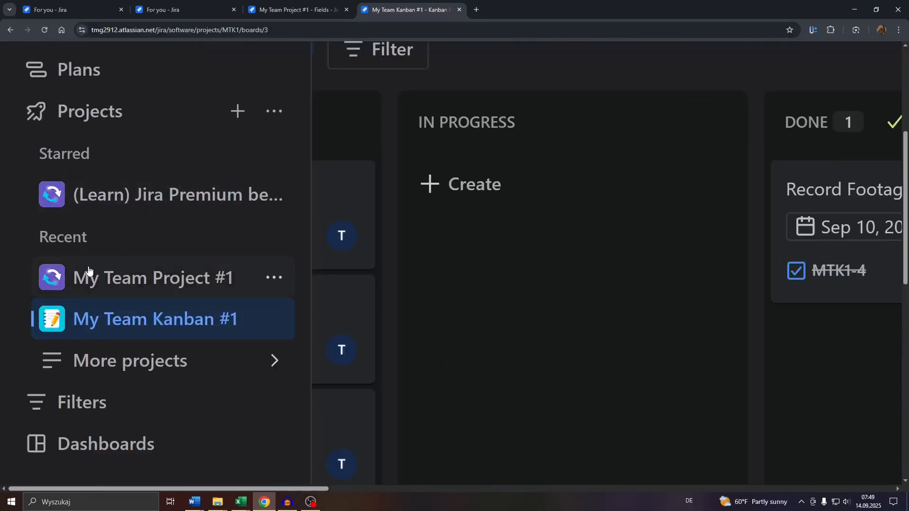
scroll(87, 271, "down", 5)
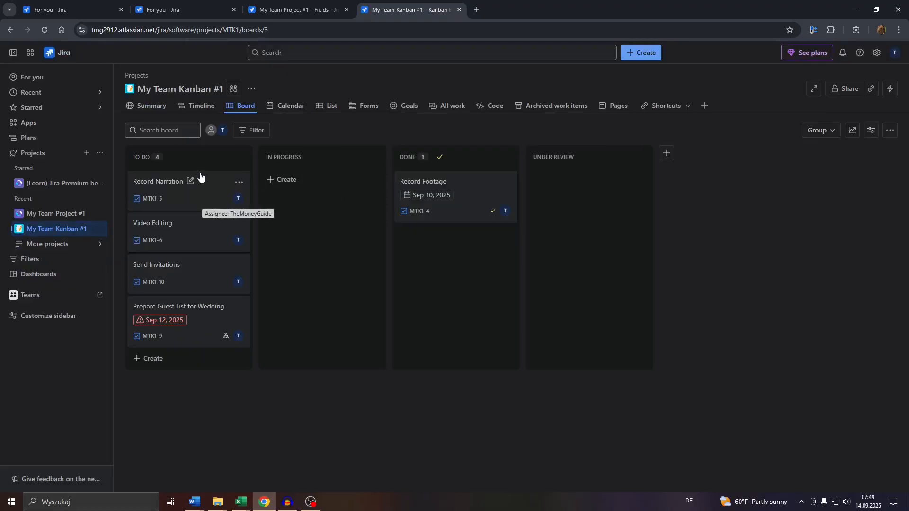
scroll(197, 169, "up", 2)
scroll(198, 169, "down", 2)
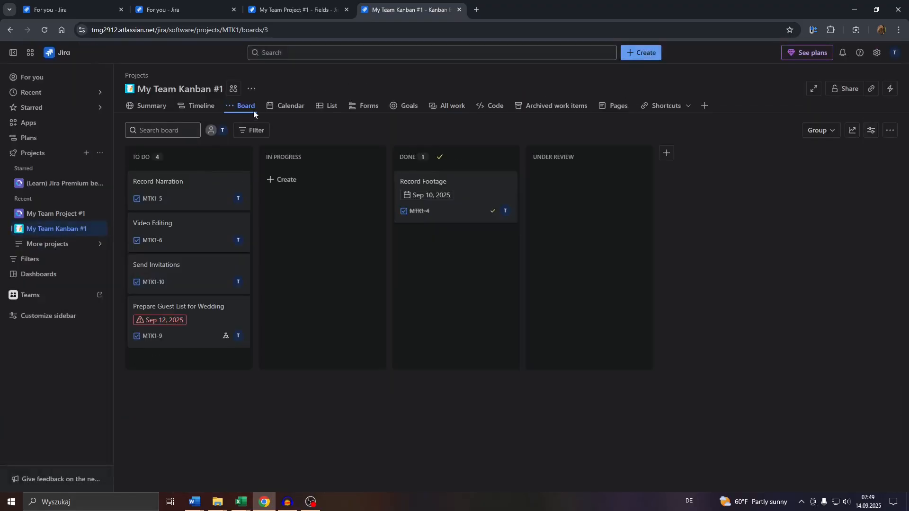
Step: Switch the project to the list view and open the Record Footage work item, MTK1-4
left_click(321, 106)
left_click(321, 106)
left_click(333, 107)
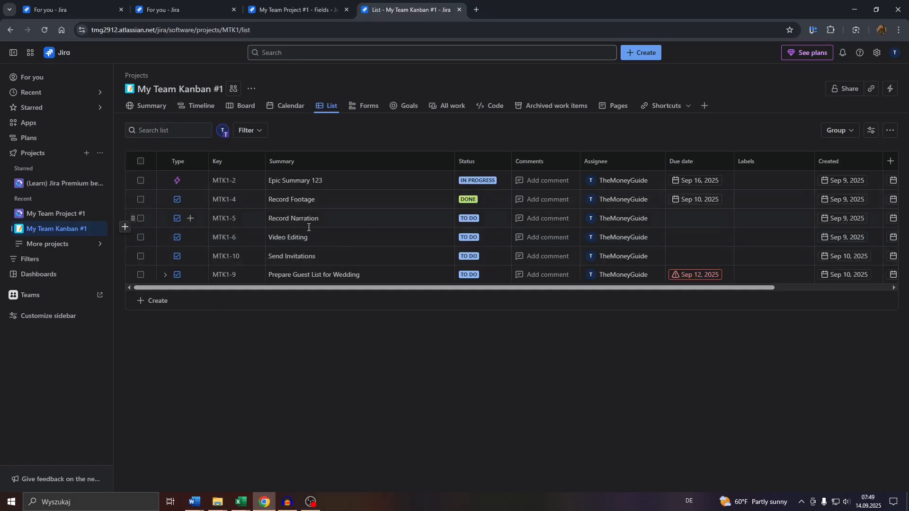
left_click(291, 204)
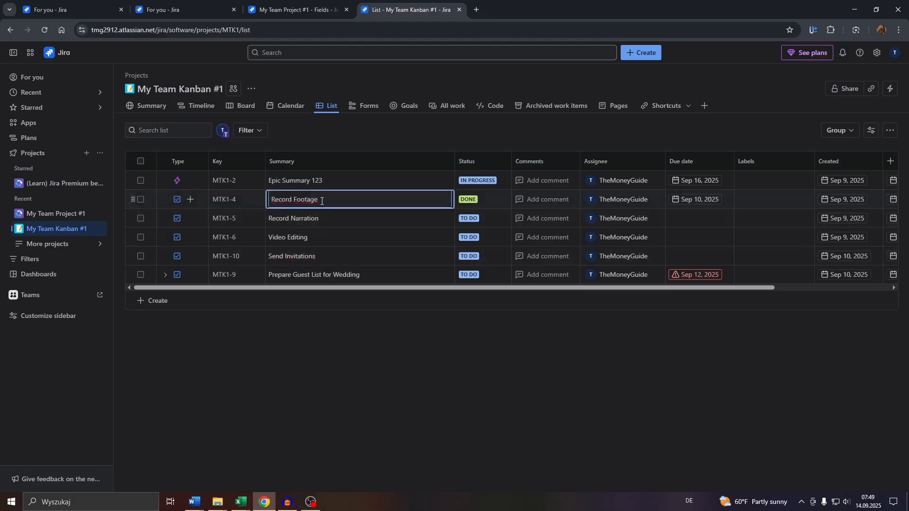
key("ctrl+a")
left_click(331, 219)
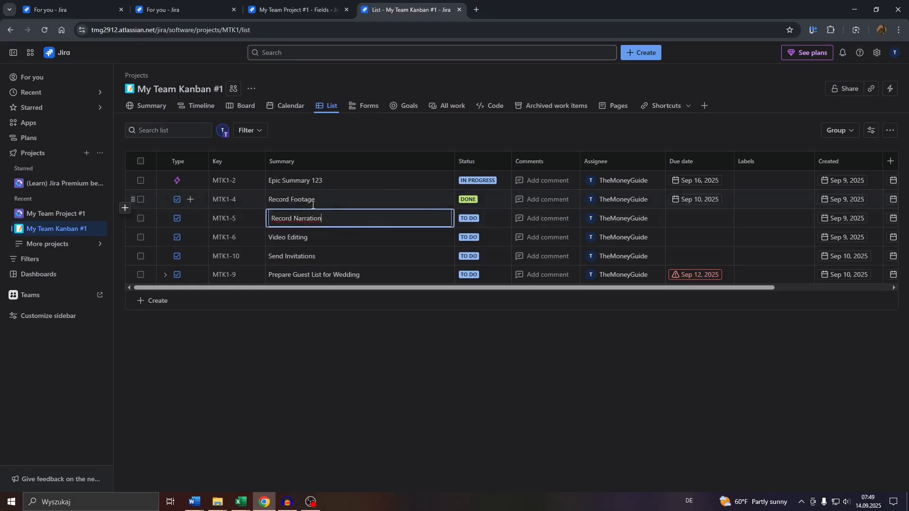
left_click(224, 201)
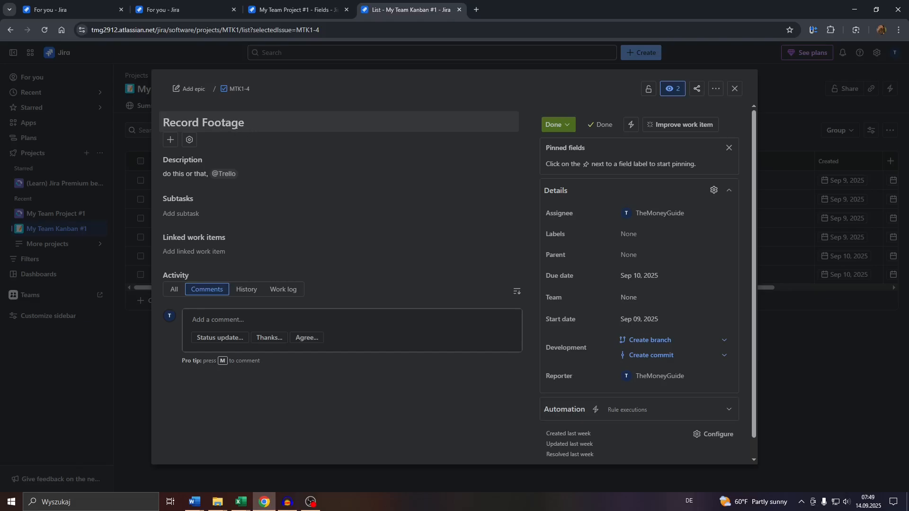
left_click_drag(242, 124, 165, 123)
left_click(246, 126)
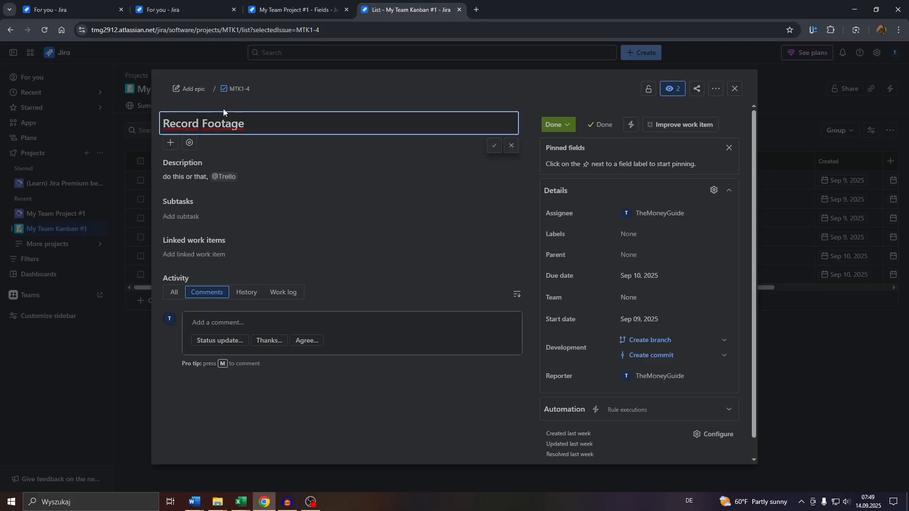
left_click(180, 184)
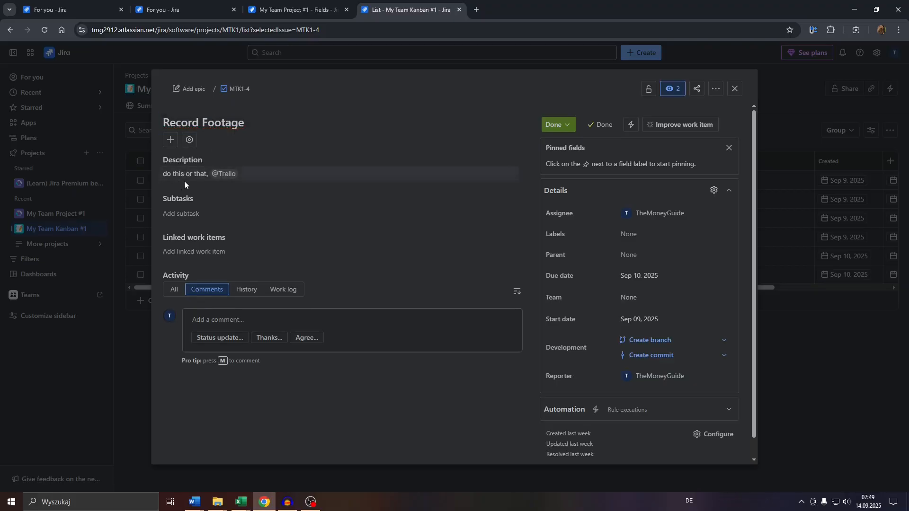
Step: Add a new line reading "example" below the existing text in the work item's description
left_click(198, 179)
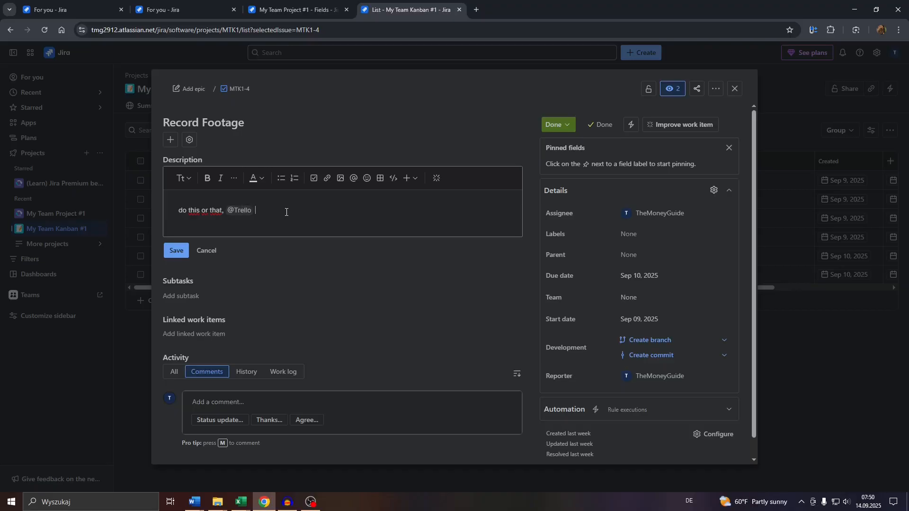
key("Return")
type("example")
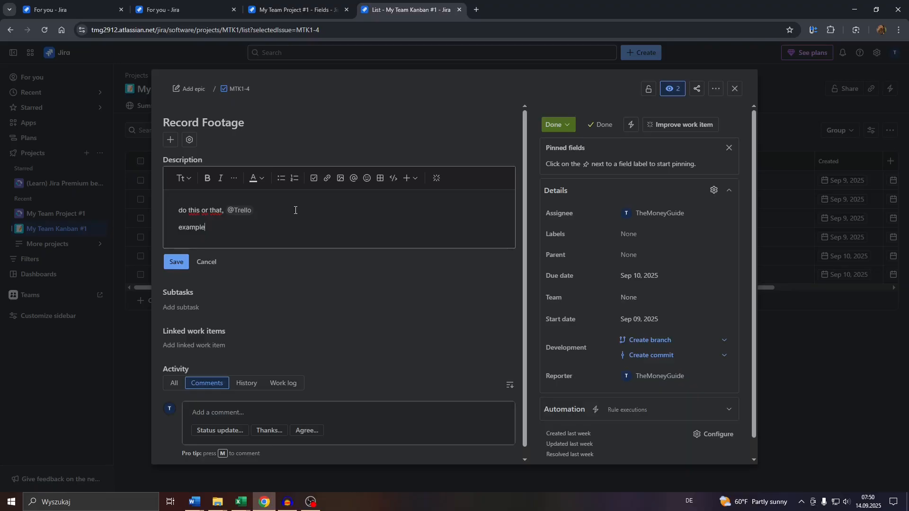
key("Return")
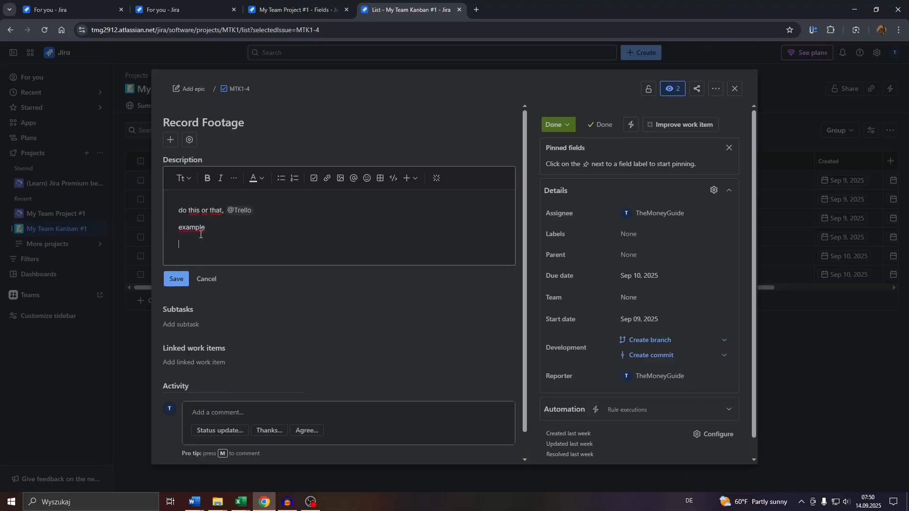
Step: Format the word "example" in the description as bold and italic, and save the description
left_click_drag(208, 232, 182, 233)
left_click(211, 182)
left_click(220, 183)
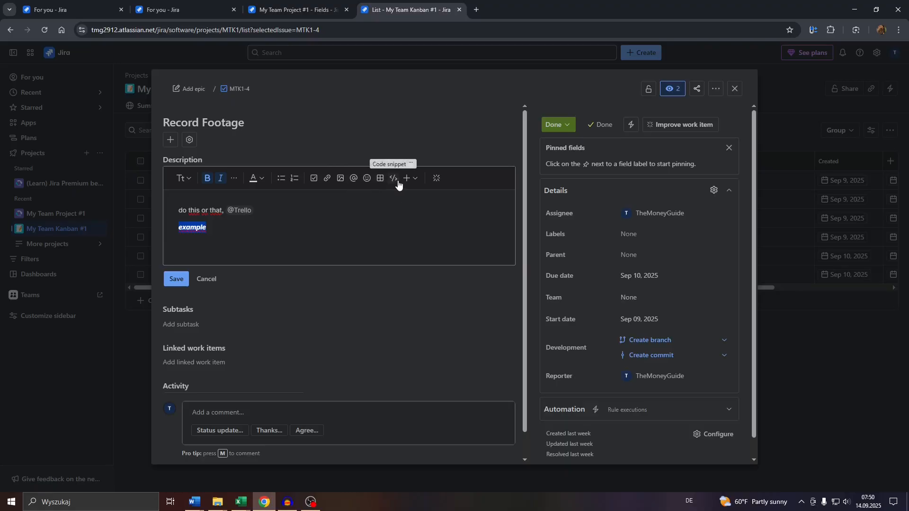
left_click(227, 231)
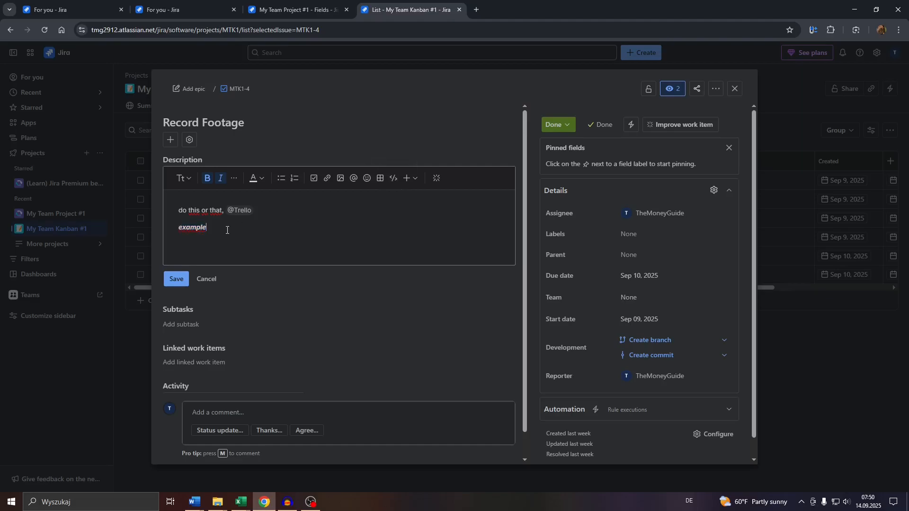
left_click(171, 140)
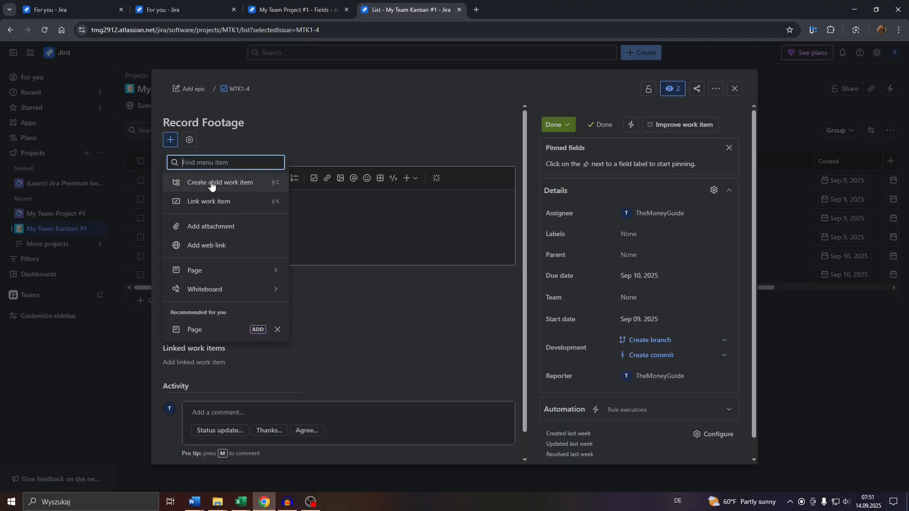
left_click(266, 122)
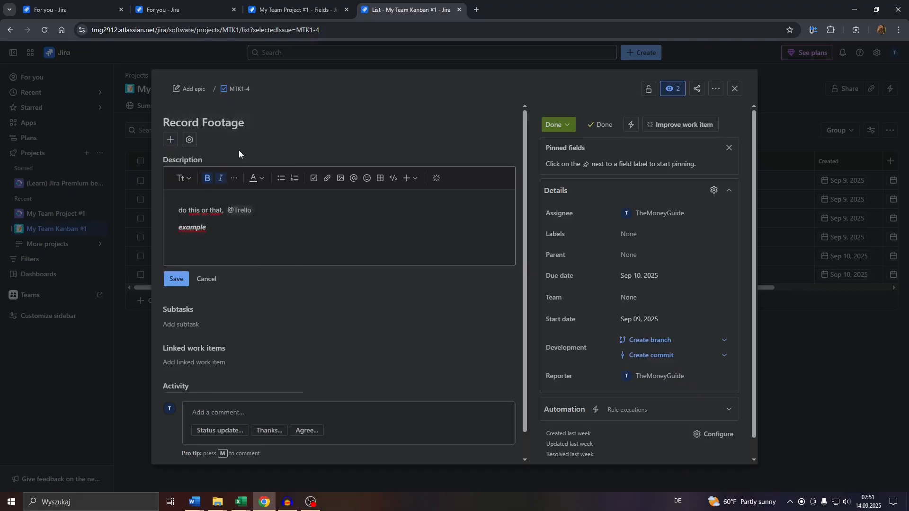
left_click(174, 280)
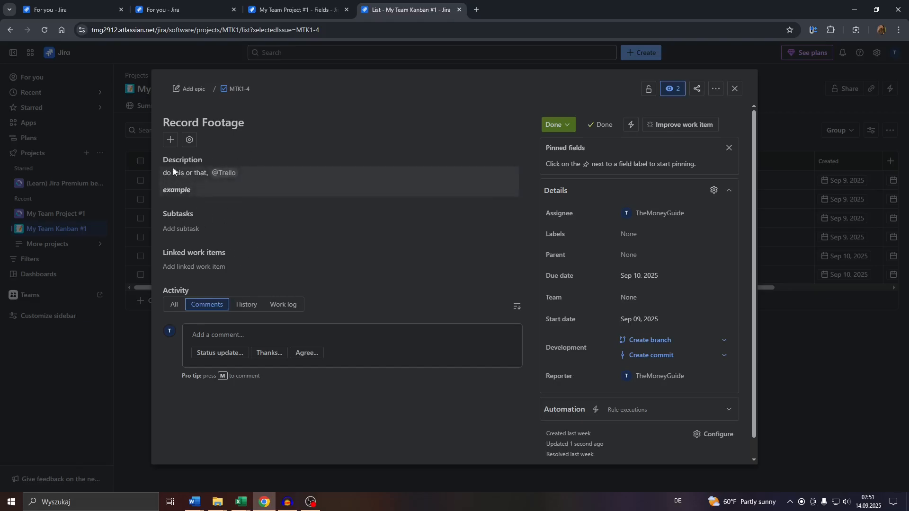
Step: Start a child work item under Record Footage, leaving its summary blank
left_click(171, 143)
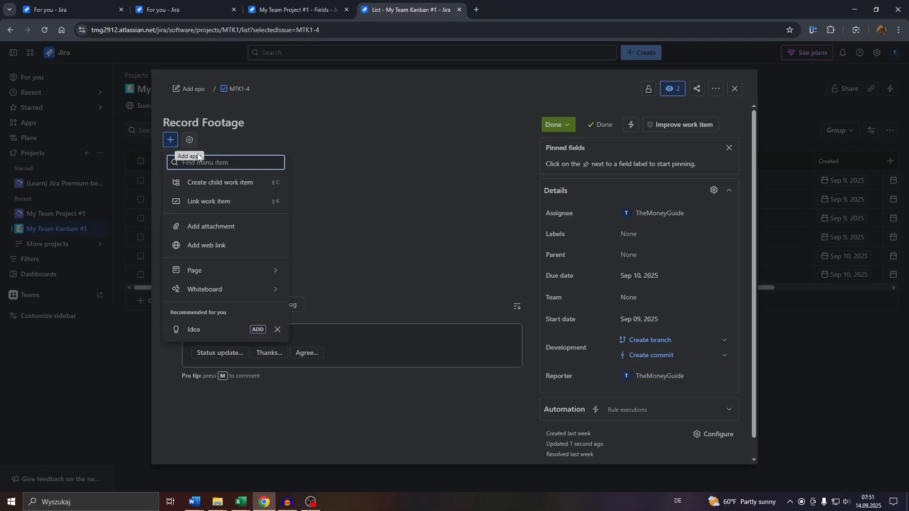
left_click(241, 184)
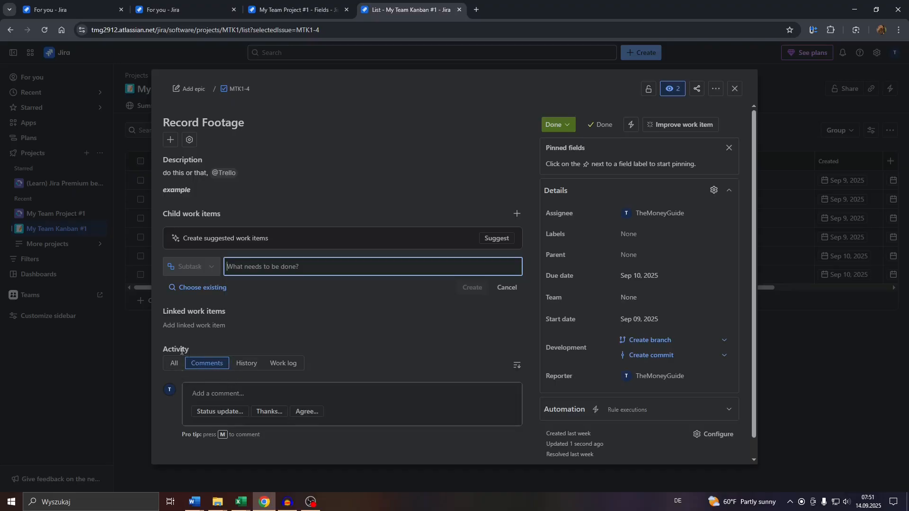
Step: Examine the work log and the history of changes in the Record Footage activity section
left_click(237, 370)
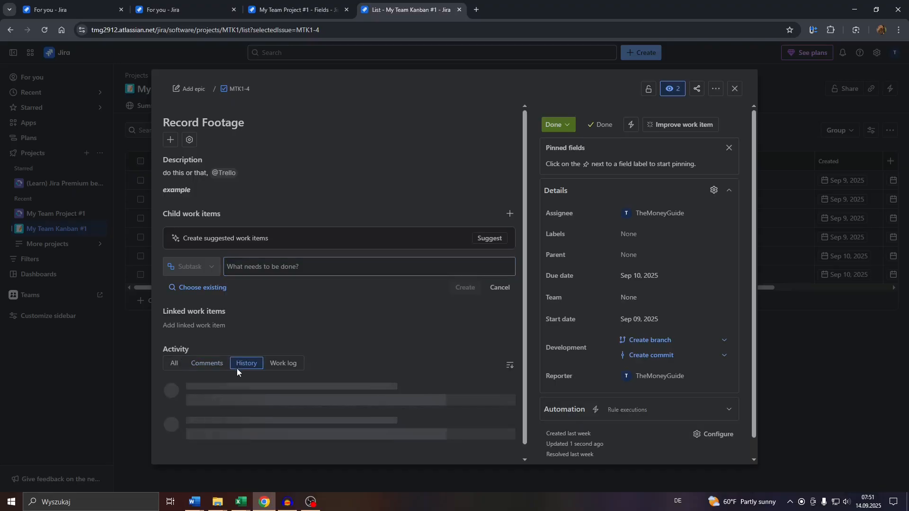
left_click(283, 365)
scroll(265, 308, "down", 2)
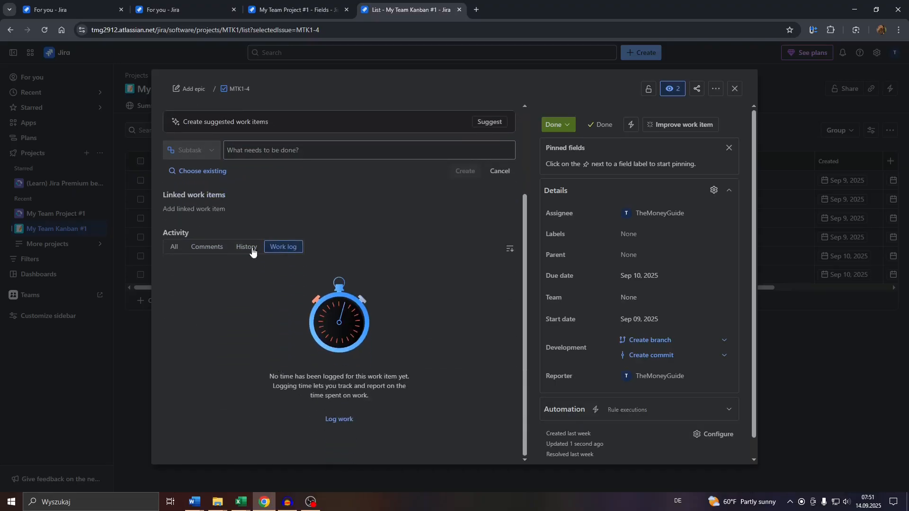
left_click(240, 241)
scroll(204, 313, "up", 2)
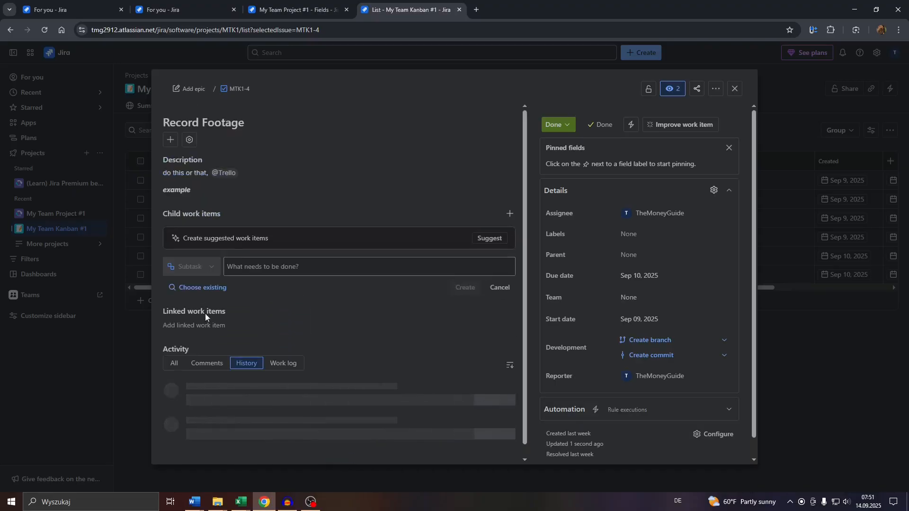
scroll(205, 331, "down", 2)
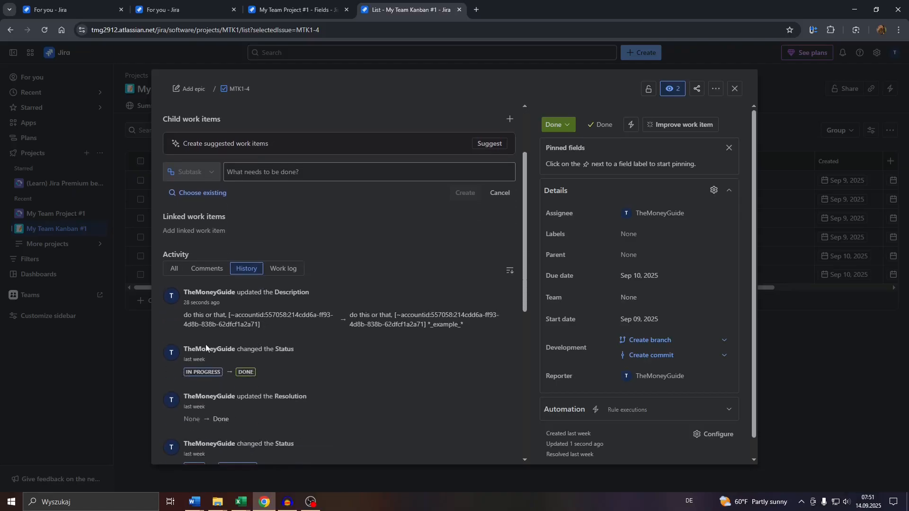
scroll(234, 339, "down", 2)
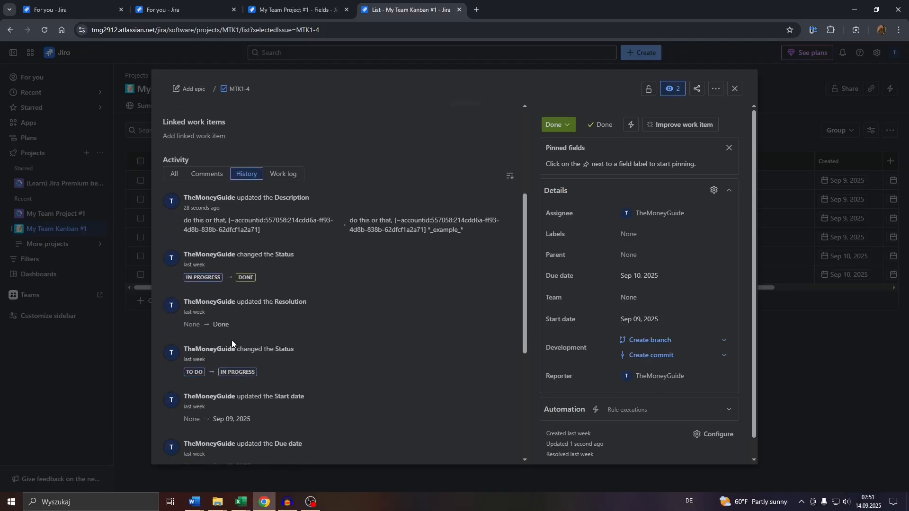
scroll(209, 284, "down", 3)
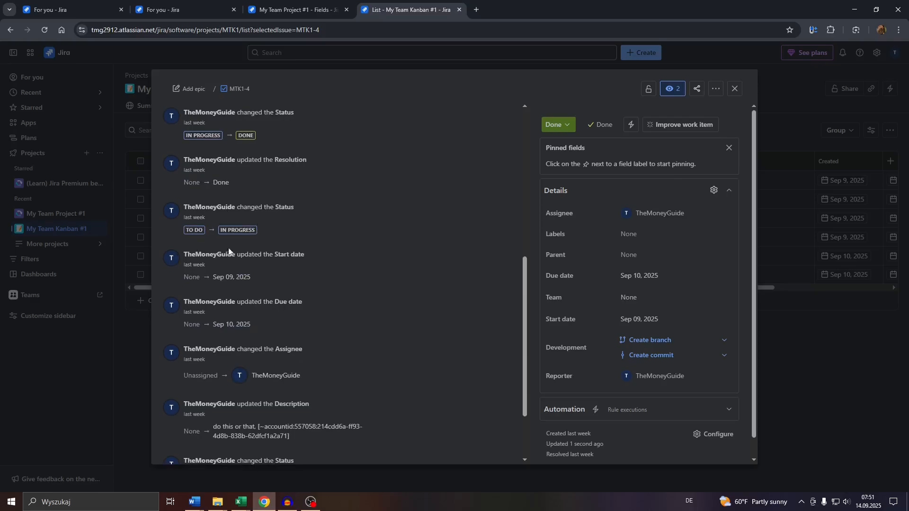
scroll(239, 309, "up", 5)
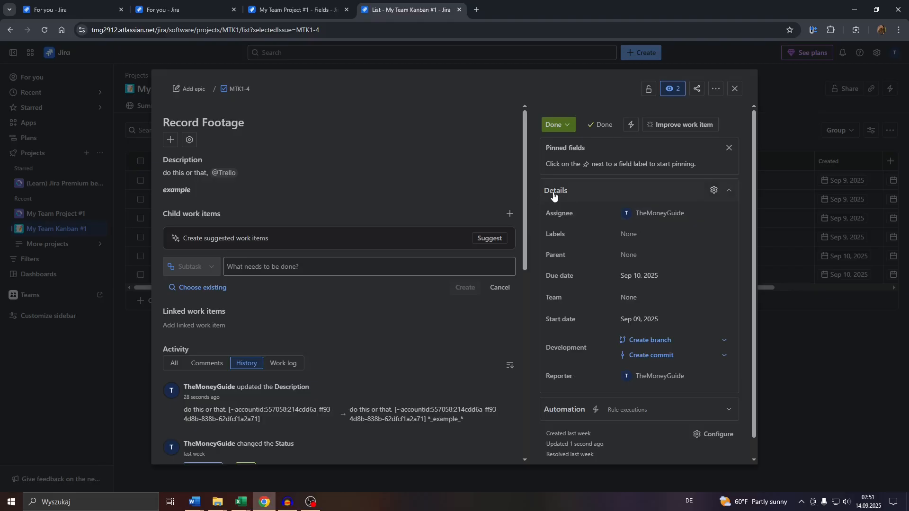
Step: Look through the assignee choices and the available statuses of the Record Footage work item without changing them
left_click(639, 217)
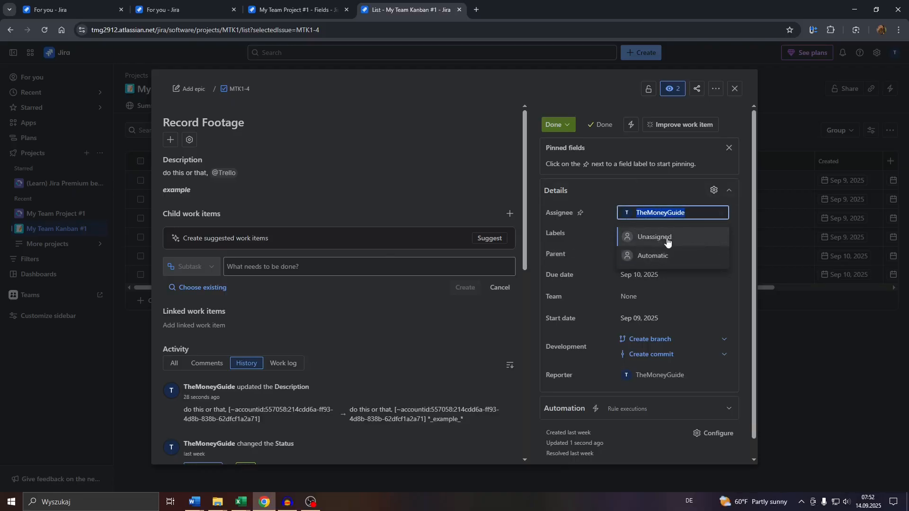
left_click(536, 234)
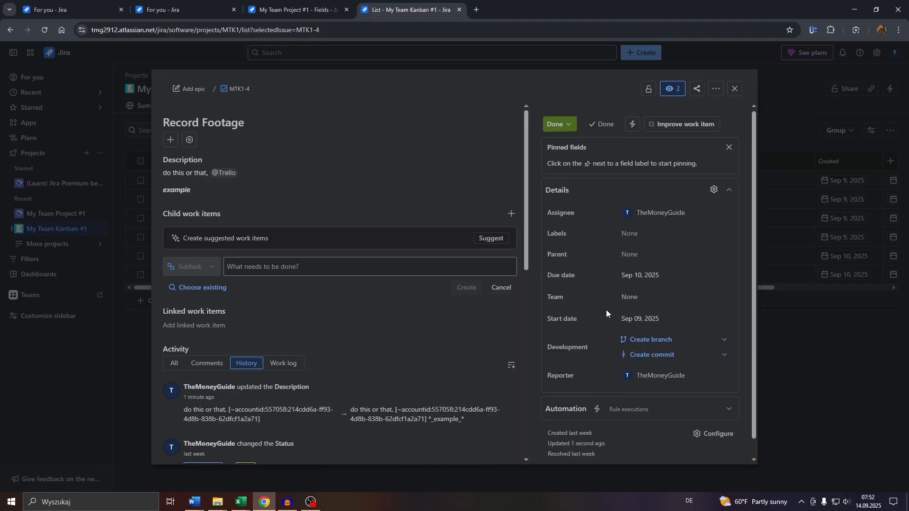
scroll(606, 310, "down", 1)
scroll(605, 311, "up", 1)
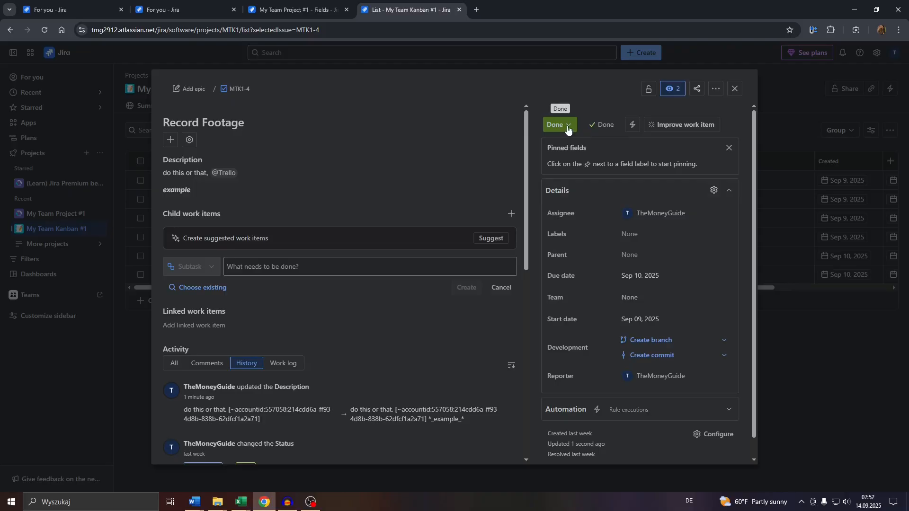
left_click(568, 125)
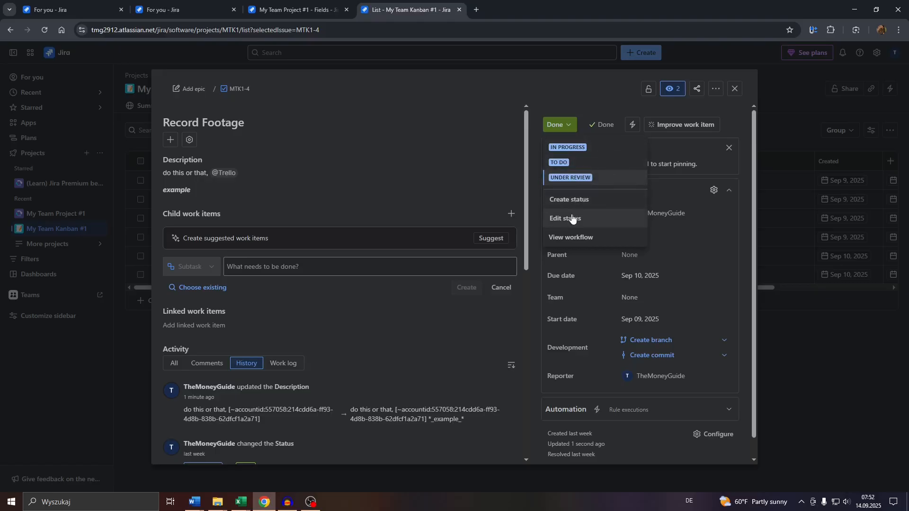
left_click(592, 100)
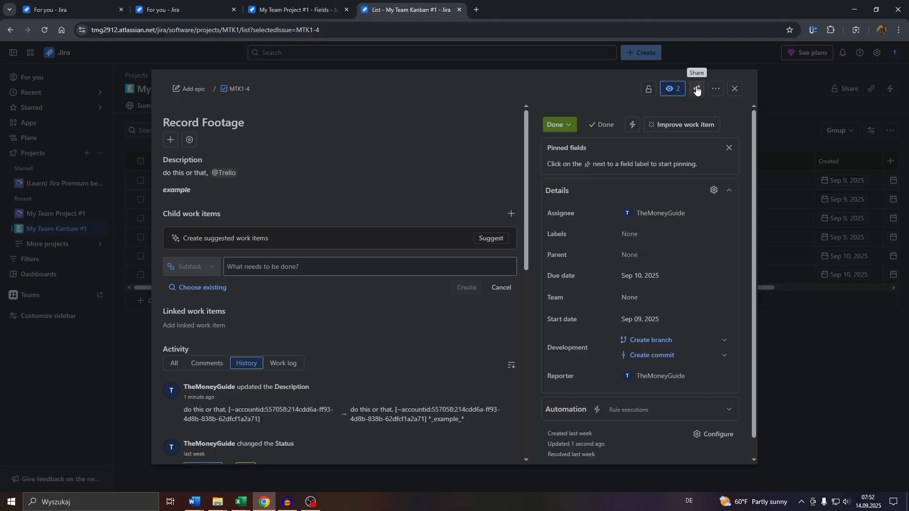
Step: View the sharing options of the Record Footage work item and close the work item
left_click(698, 89)
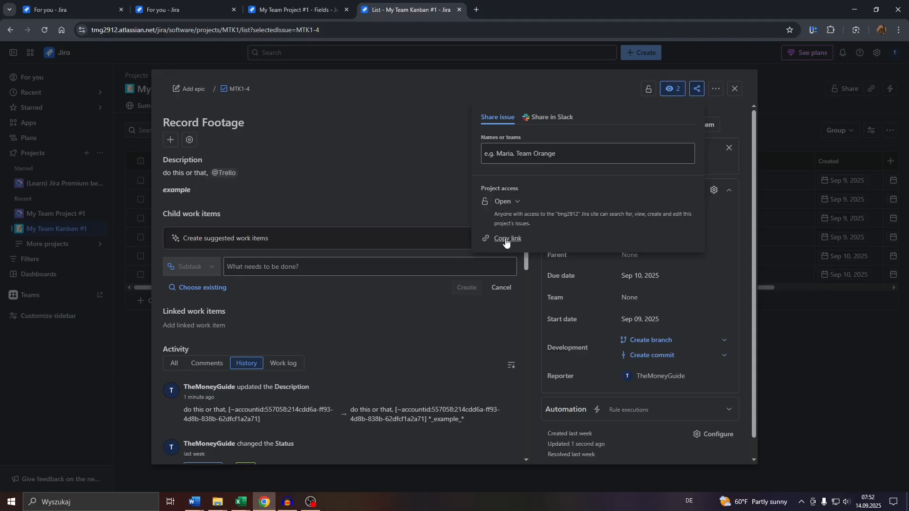
left_click(581, 94)
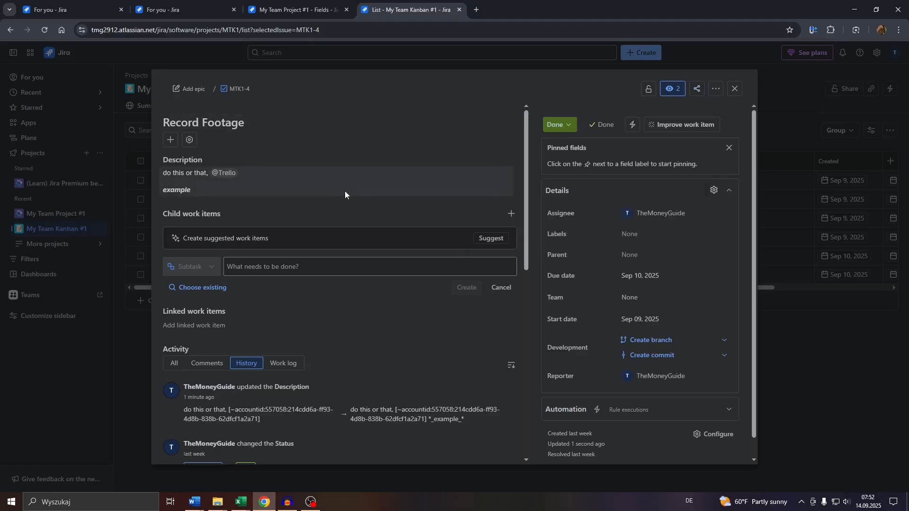
left_click(735, 88)
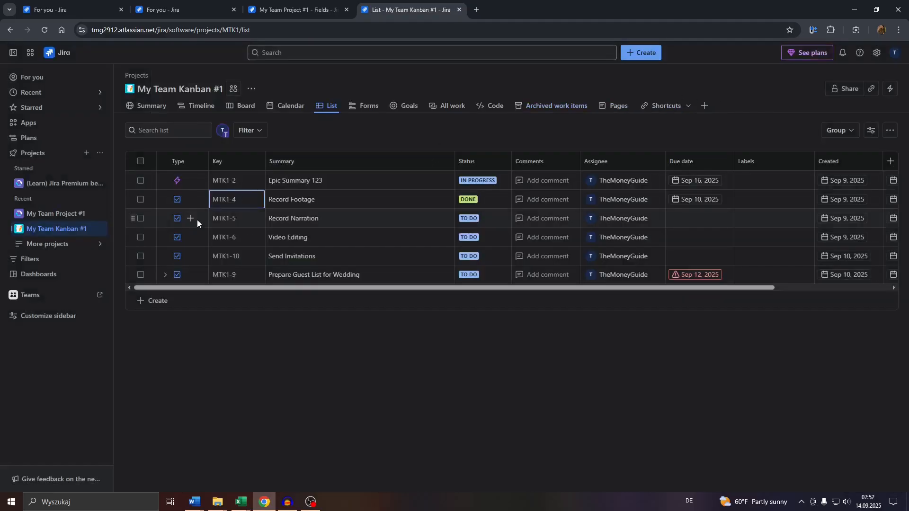
Step: Return to the Kanban board and move the Send Invitations card from To Do to In Progress
left_click(243, 107)
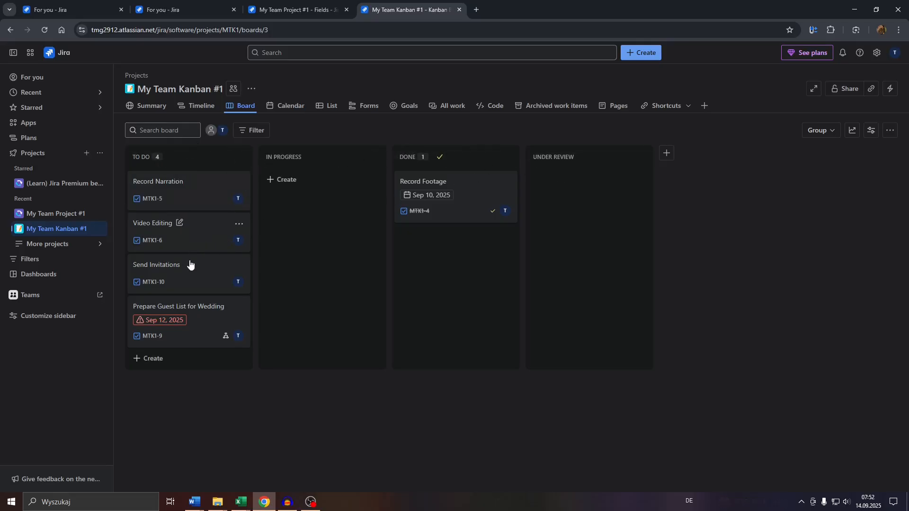
left_click_drag(152, 270, 357, 195)
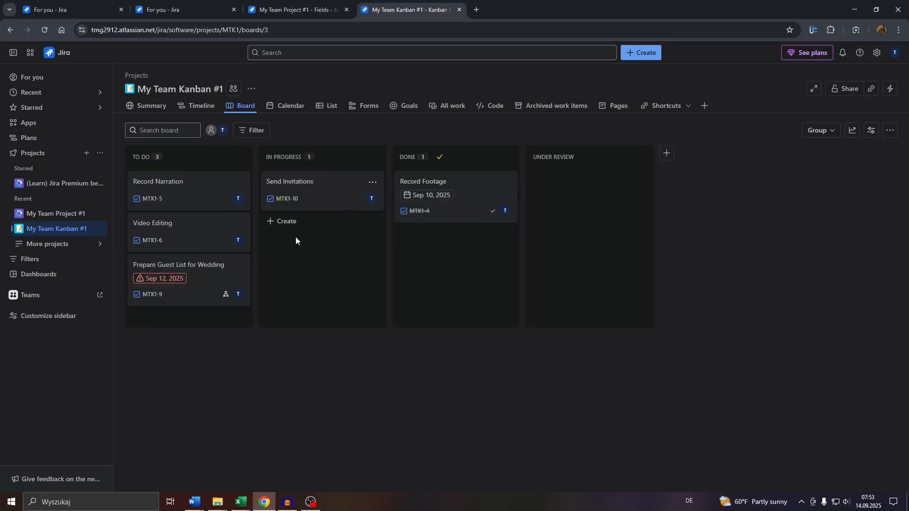